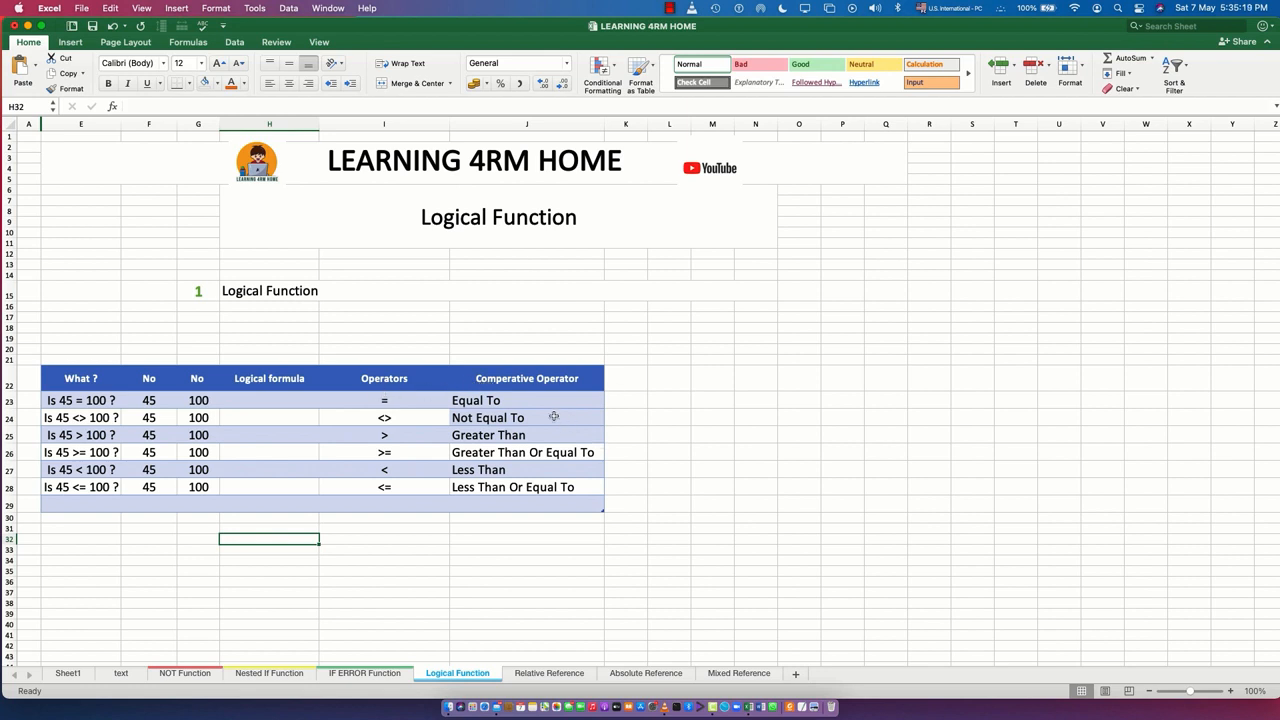
Step: Examine the comparison operators and their descriptions in rows 23 to 28 of the table
left_click(400, 400)
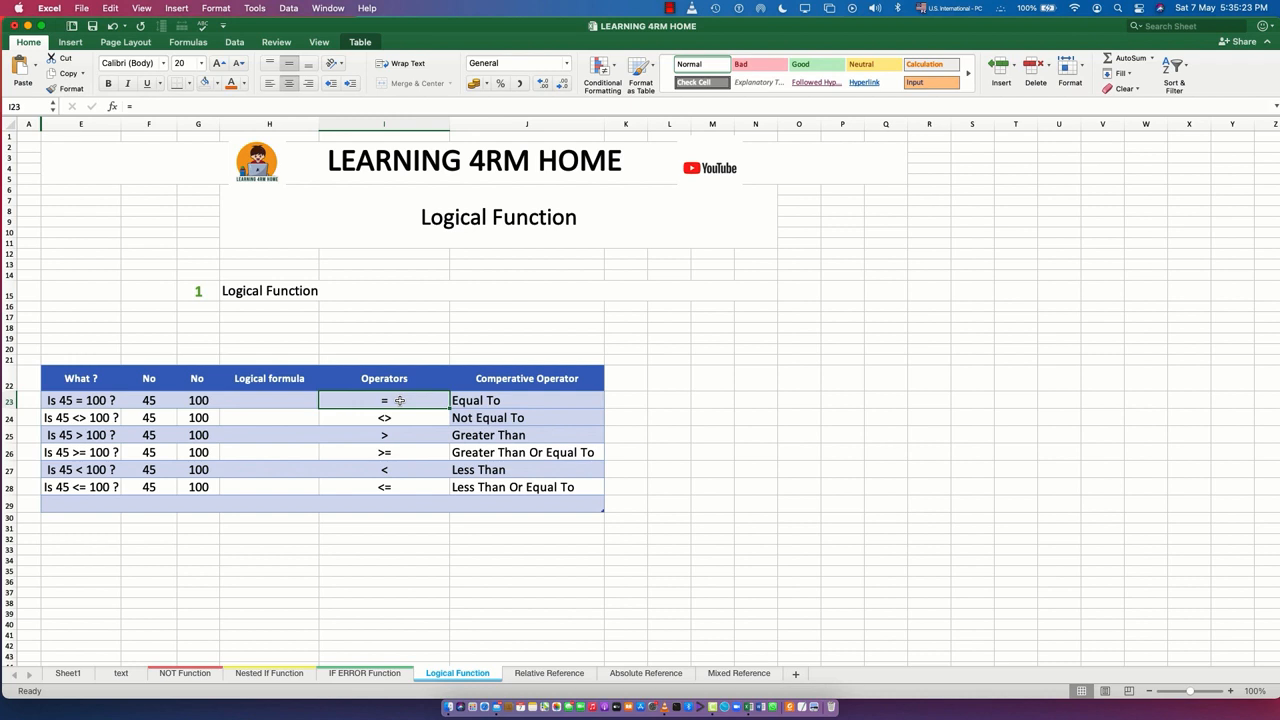
left_click(494, 401)
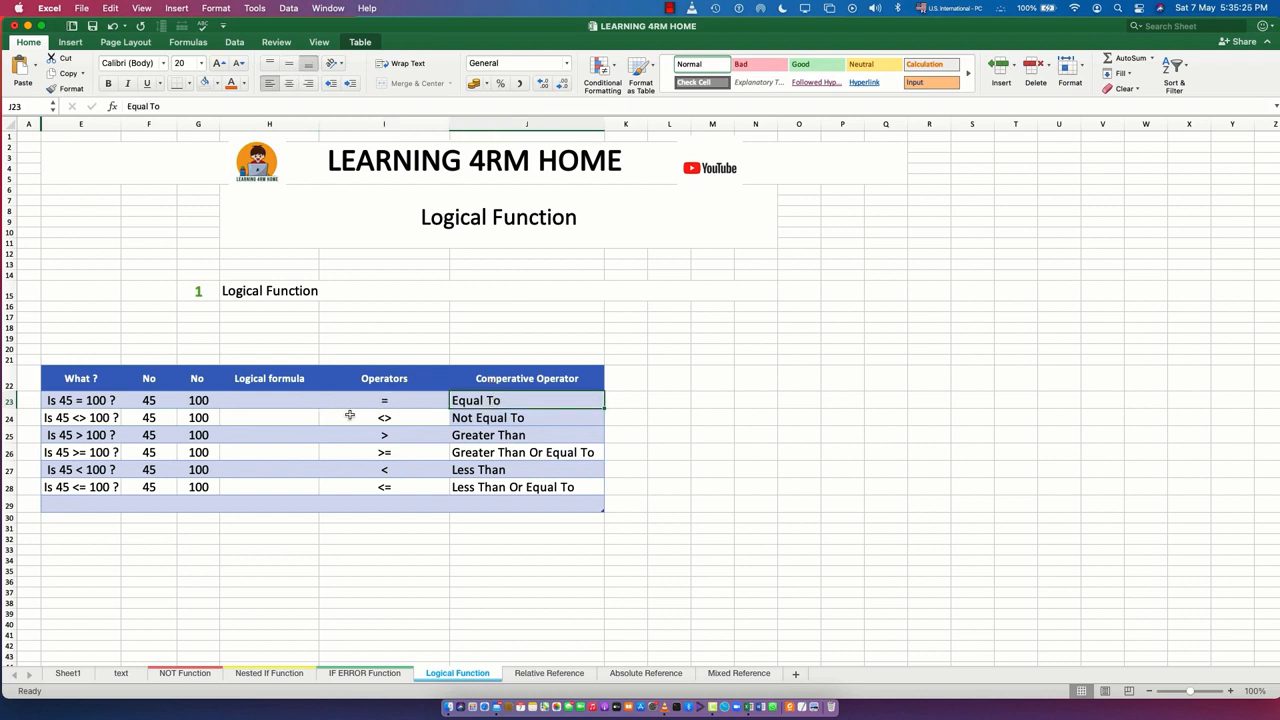
left_click(383, 403)
left_click(469, 400)
left_click(406, 403)
left_click(395, 419)
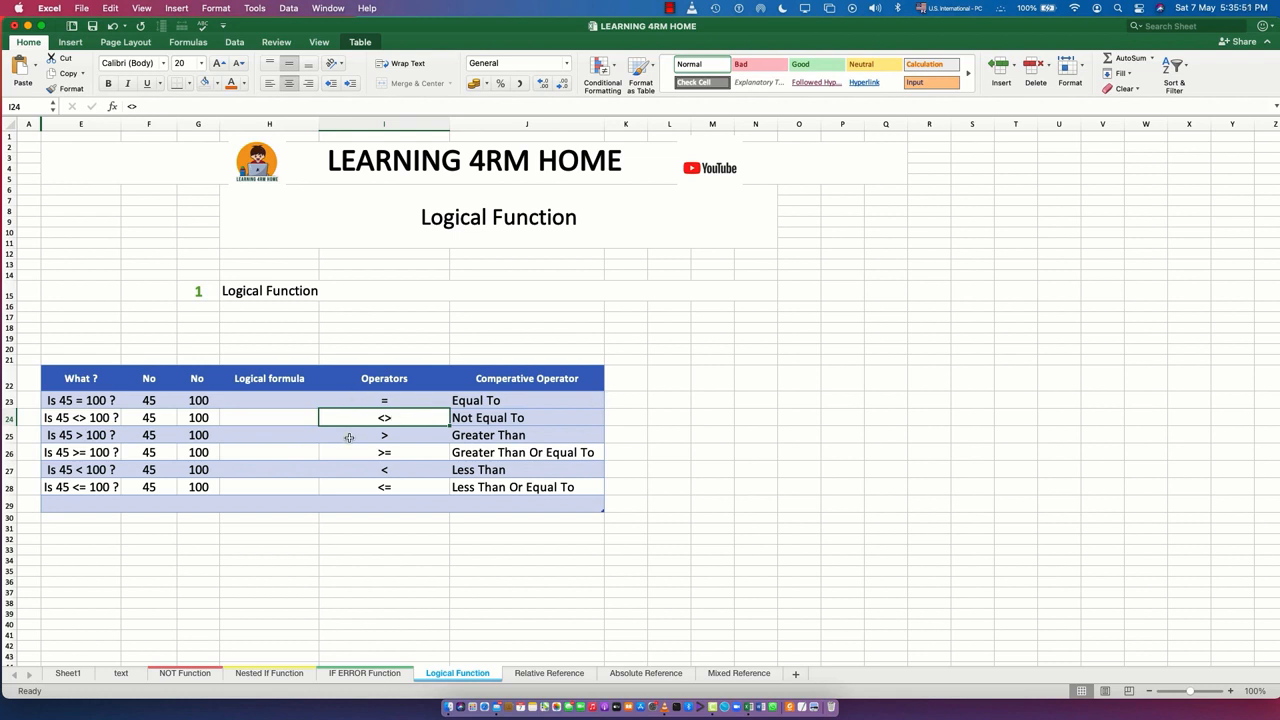
left_click(378, 438)
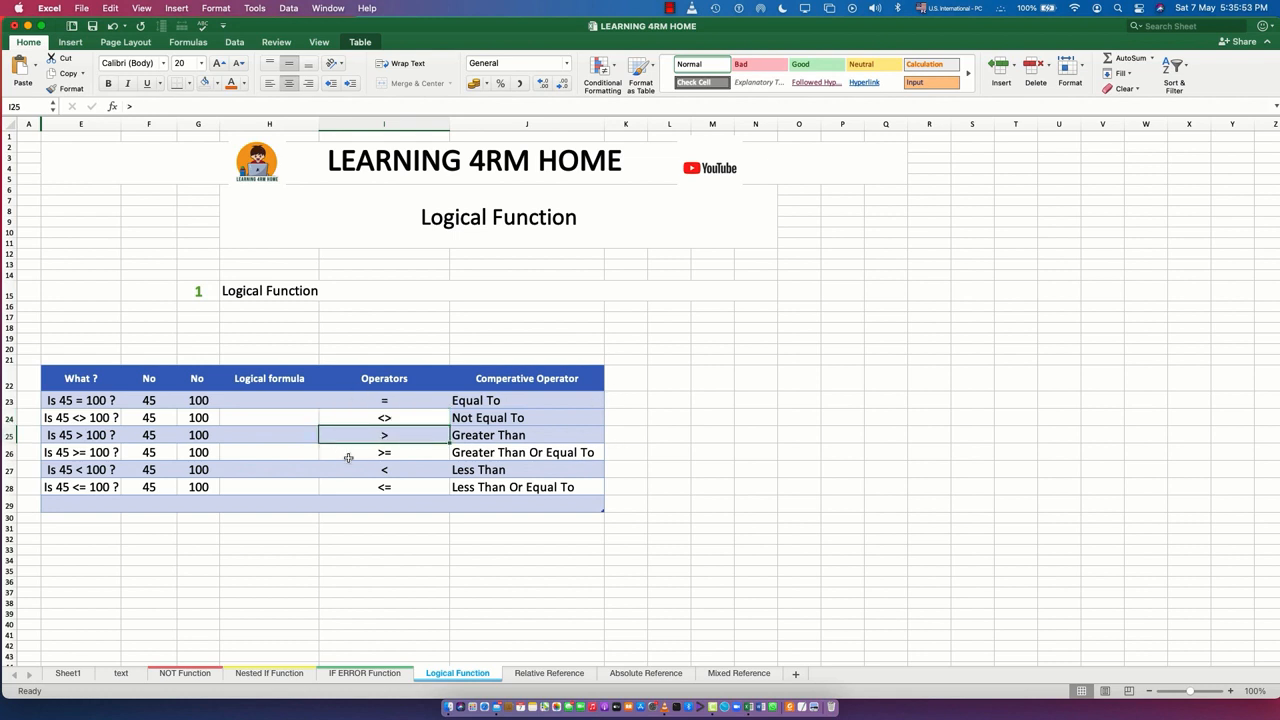
left_click(361, 456)
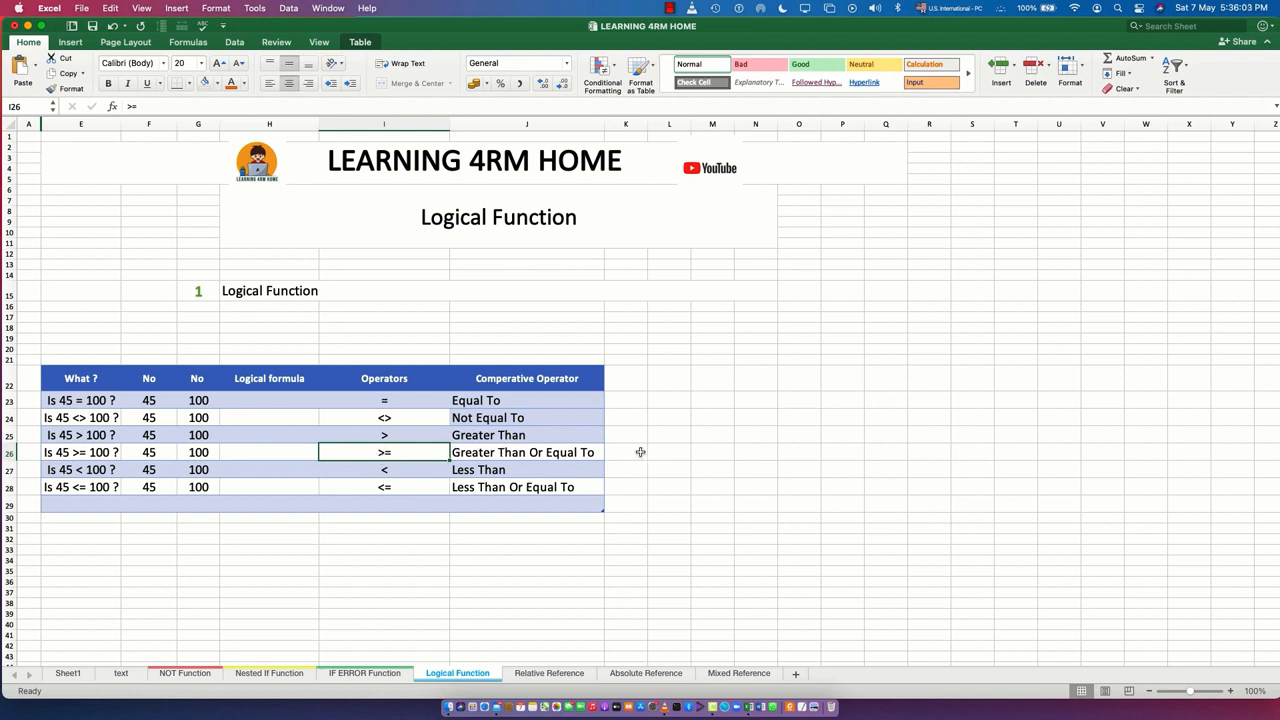
left_click(387, 472)
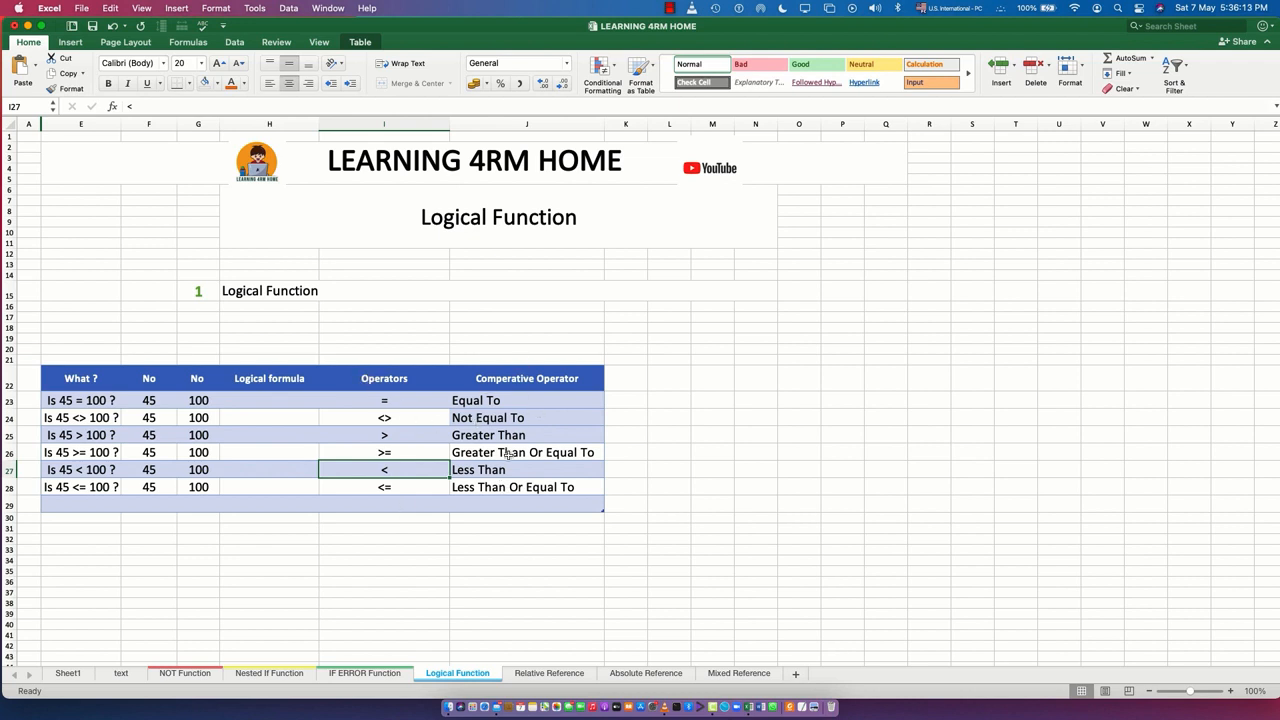
left_click(383, 400)
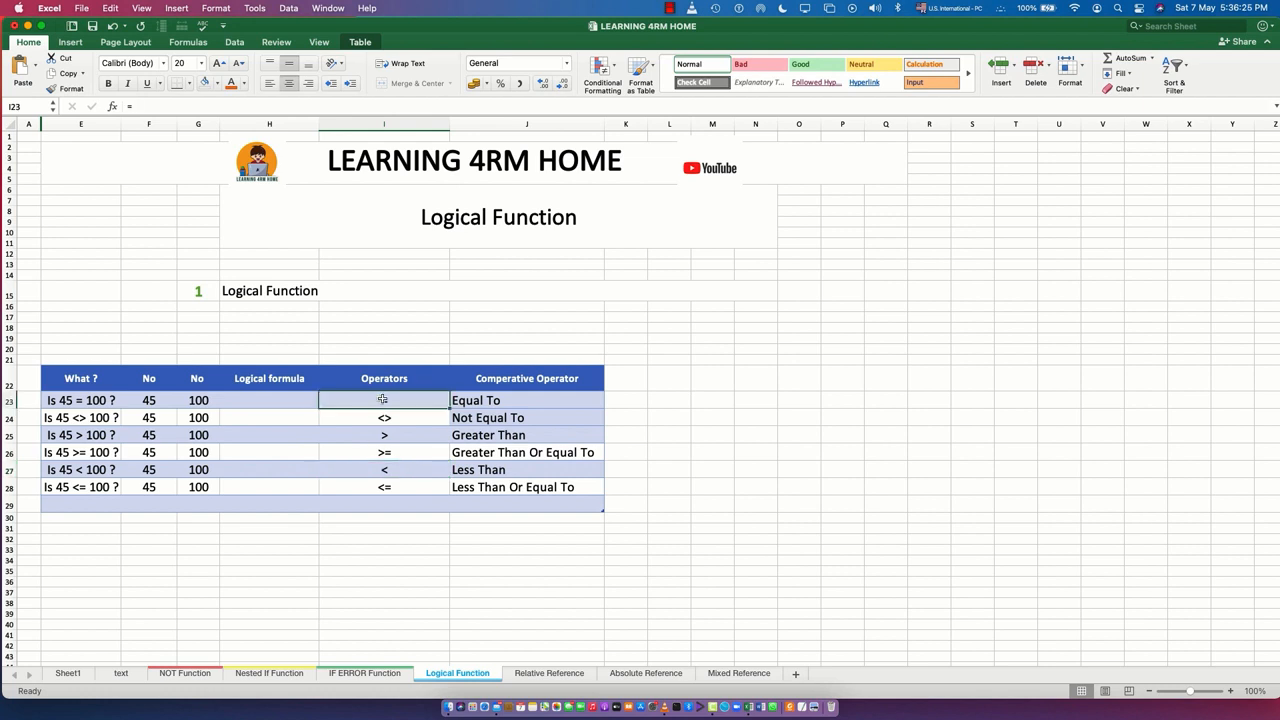
left_click(389, 418)
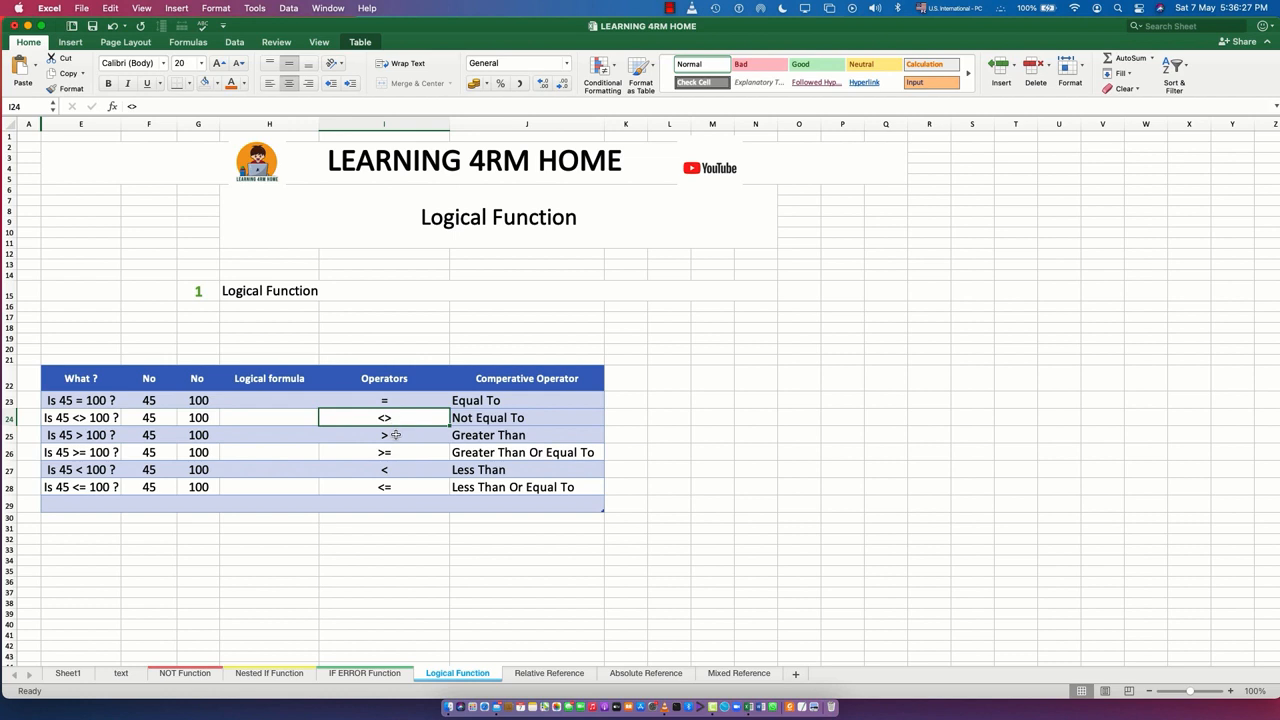
left_click(393, 438)
left_click(390, 453)
left_click(383, 472)
left_click(391, 488)
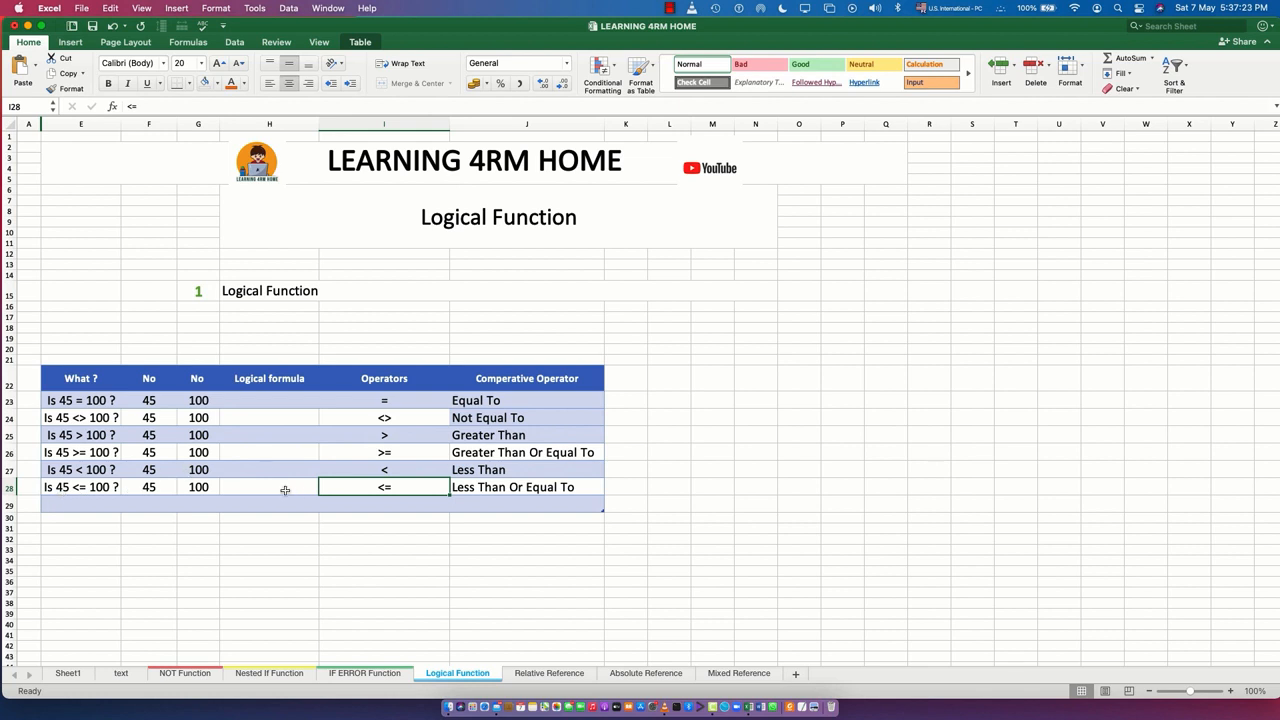
Step: Enter =45=100 in the first Logical formula cell, H23, and clear the copies filled into H24:H29
left_click(249, 402)
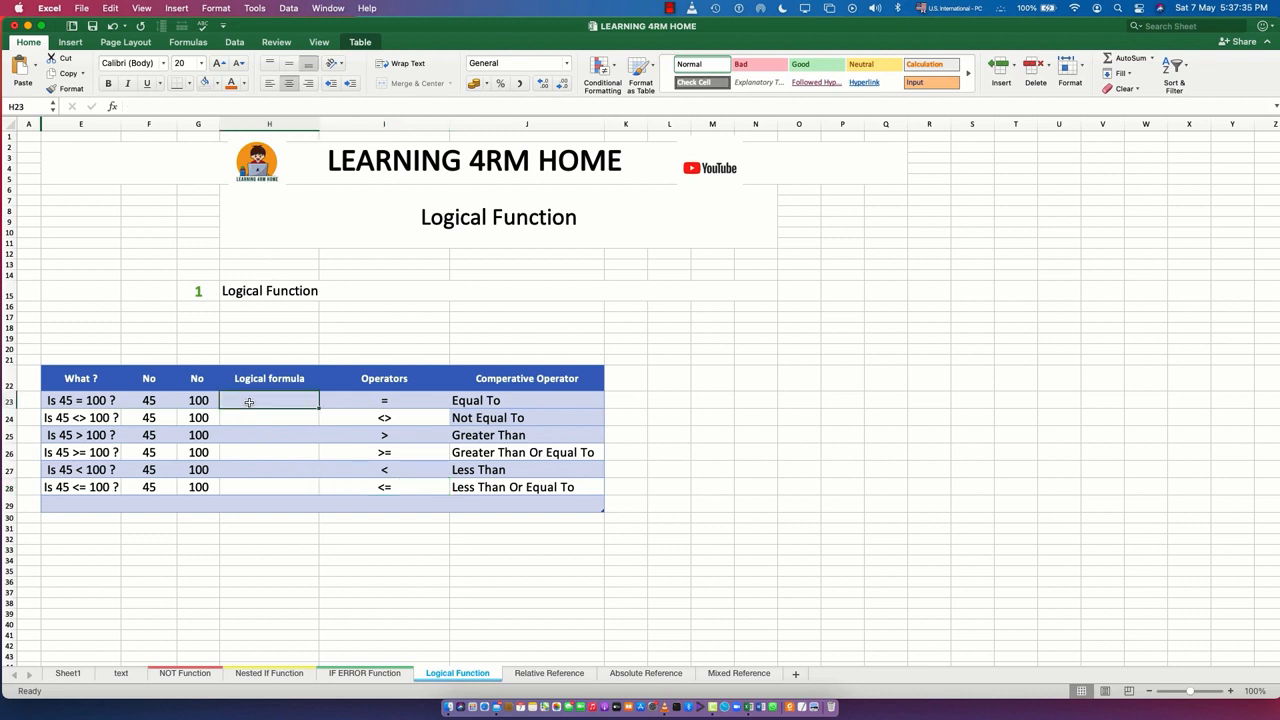
type("=")
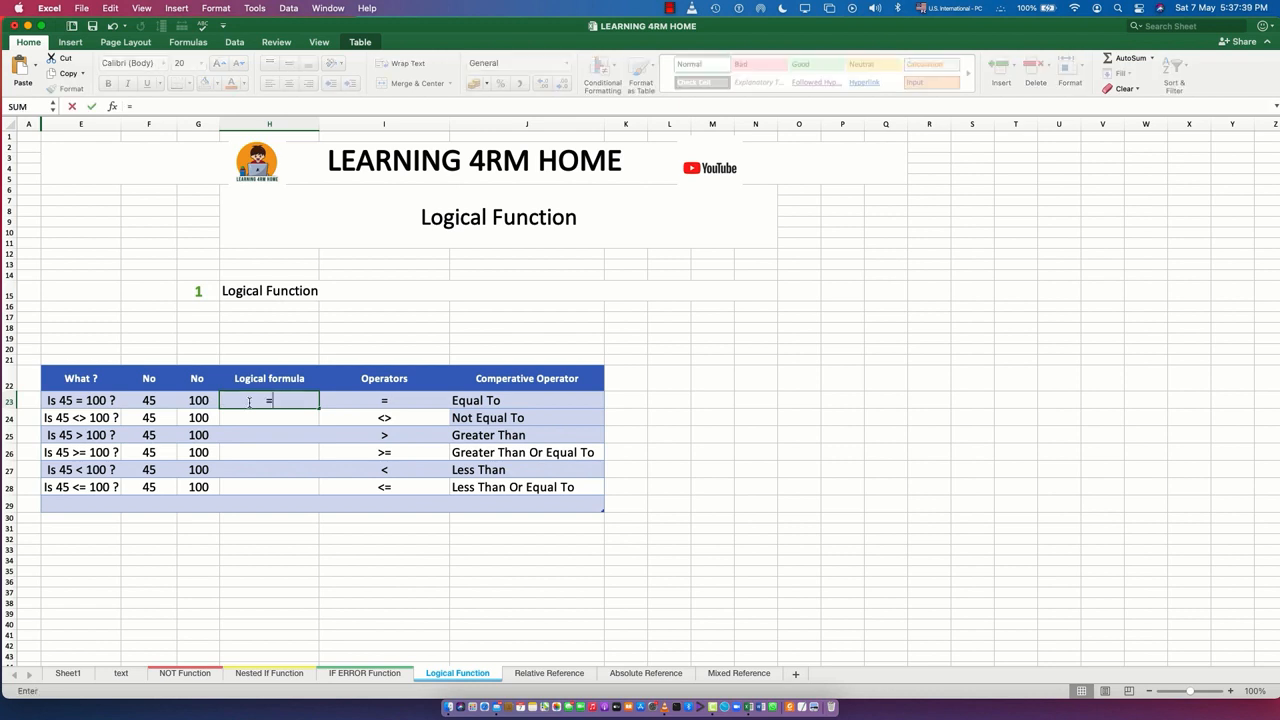
type("45=100")
key("Return")
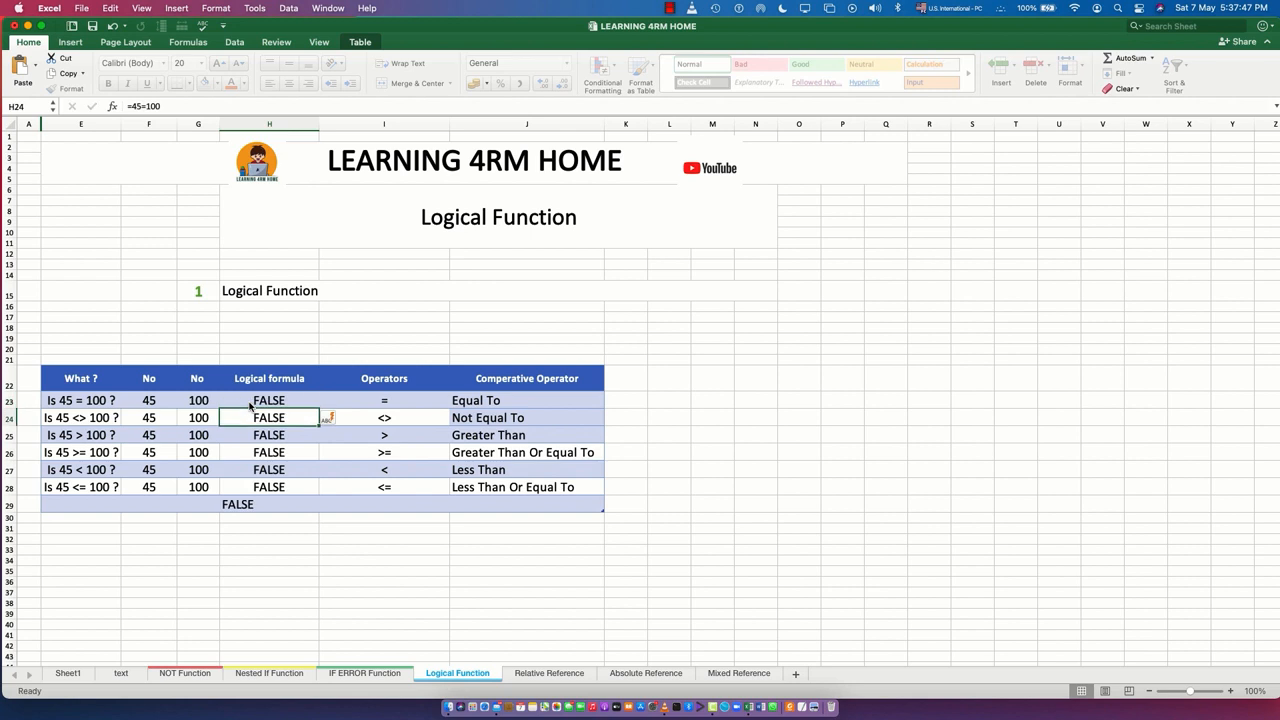
left_click_drag(262, 414, 273, 503)
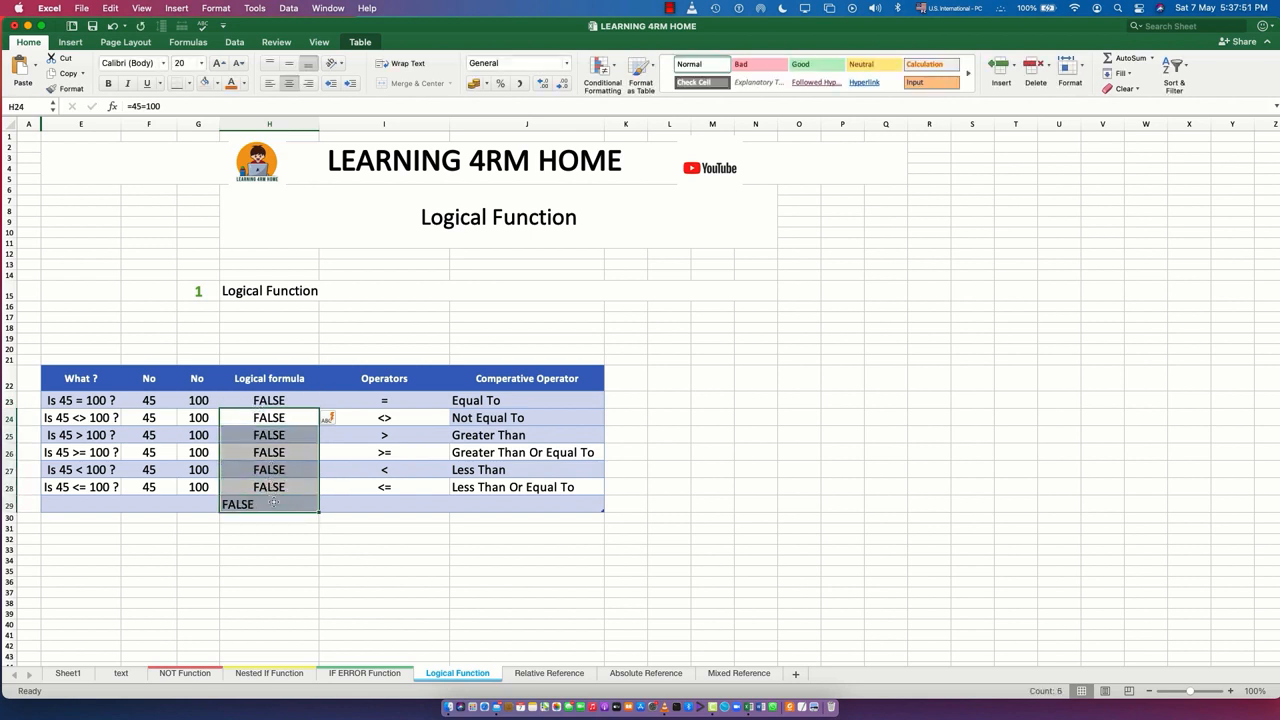
key("Delete")
Step: Inspect the formula in H23 in edit mode and clear the copies refilled into H24:H29
left_click(266, 401)
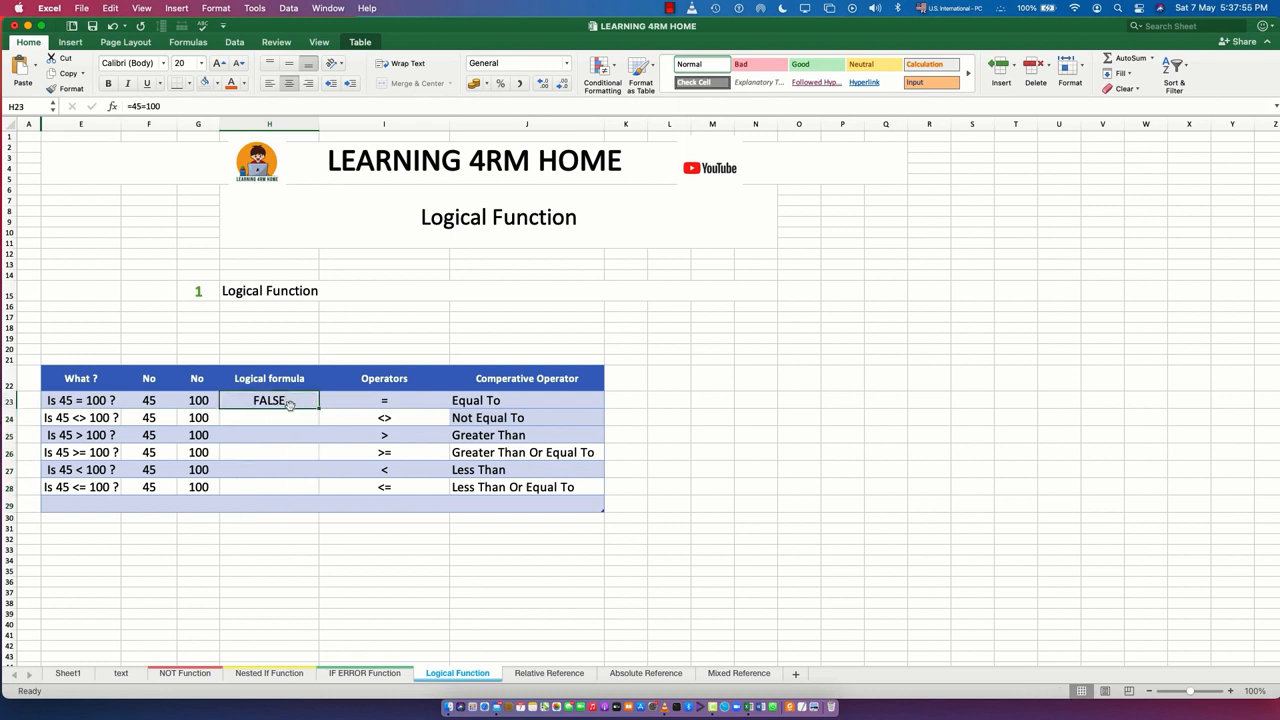
double_click(286, 401)
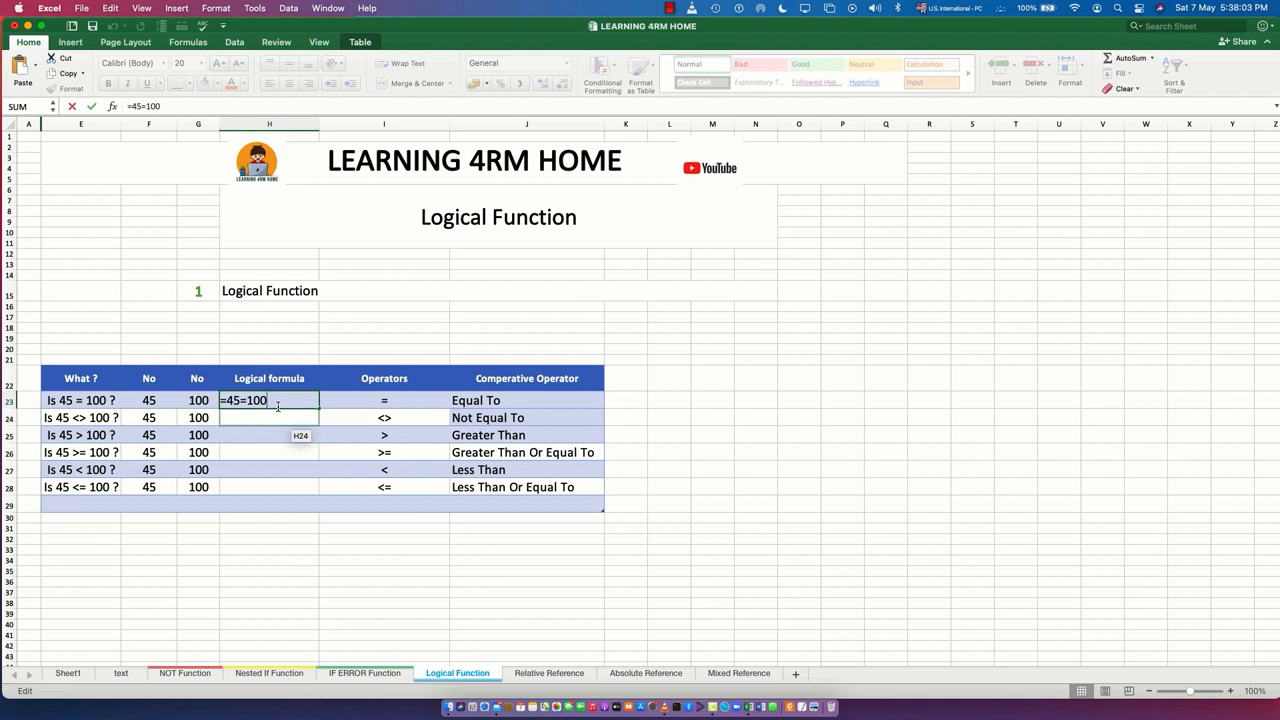
left_click(263, 420)
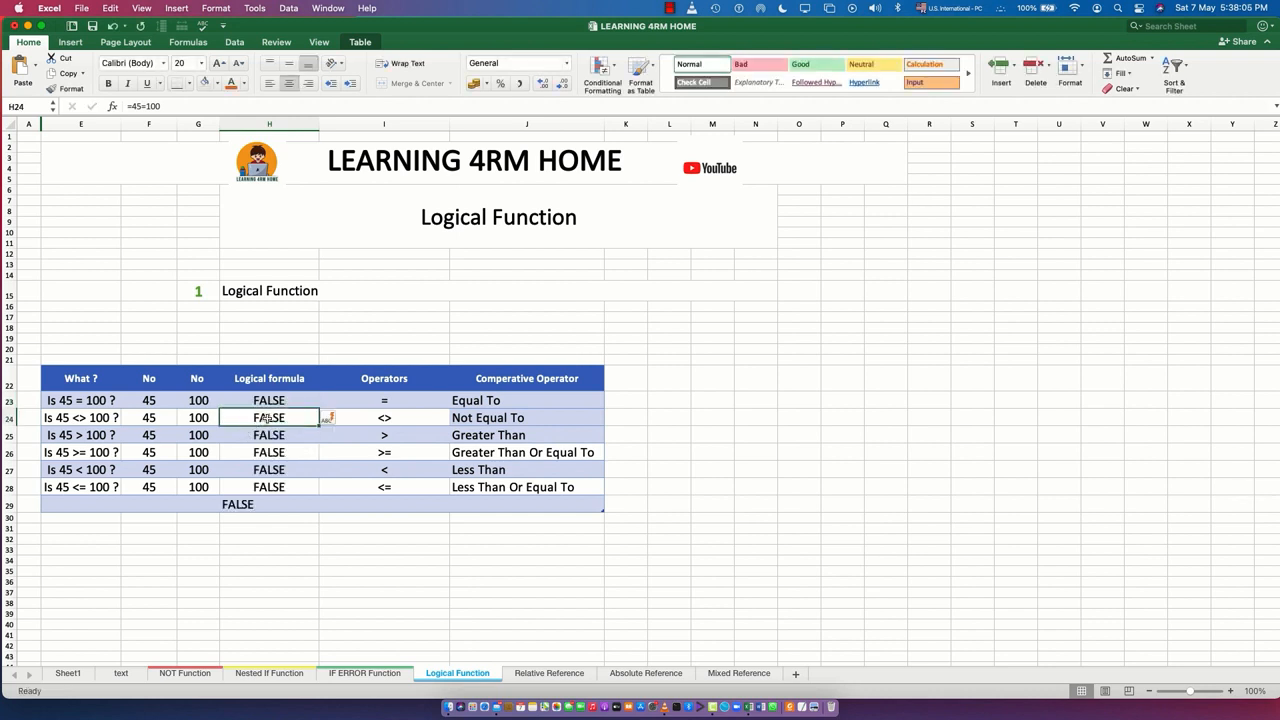
left_click_drag(263, 420, 265, 500)
key("Delete")
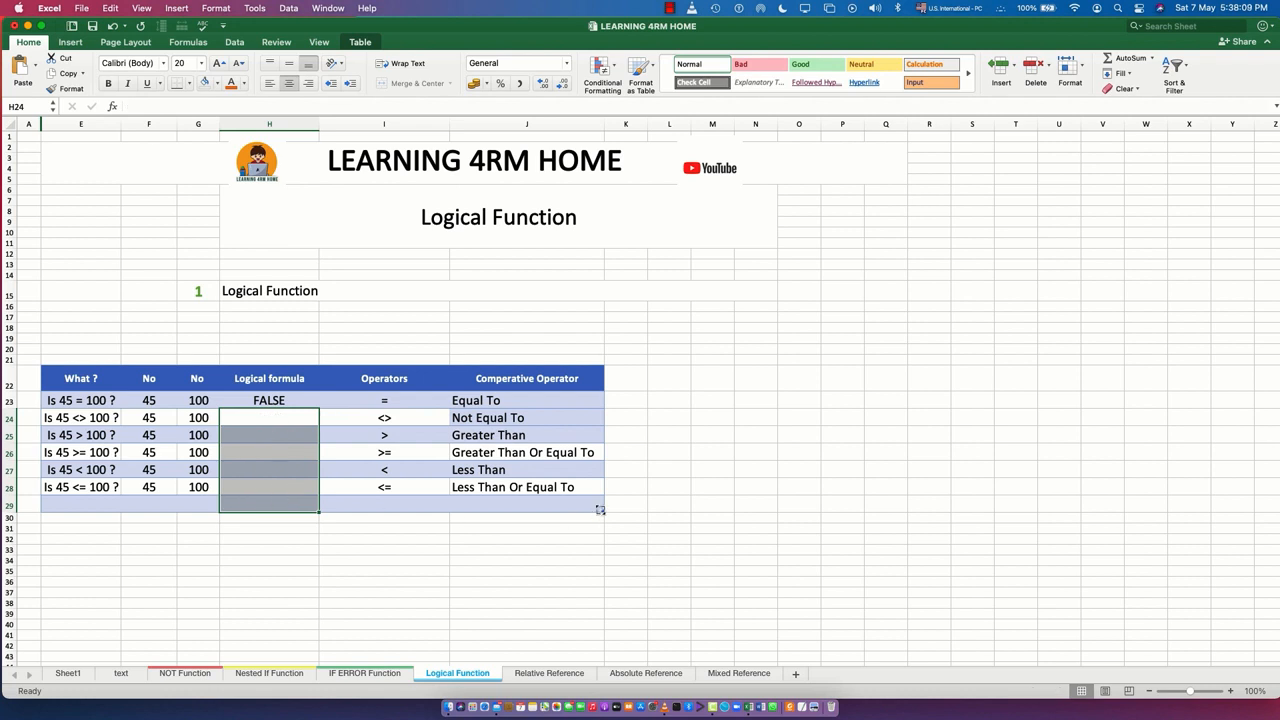
Step: Shrink the table so it ends at row 28, and enter =45<>100 in H24 for the Not Equal To row
left_click_drag(602, 509, 598, 497)
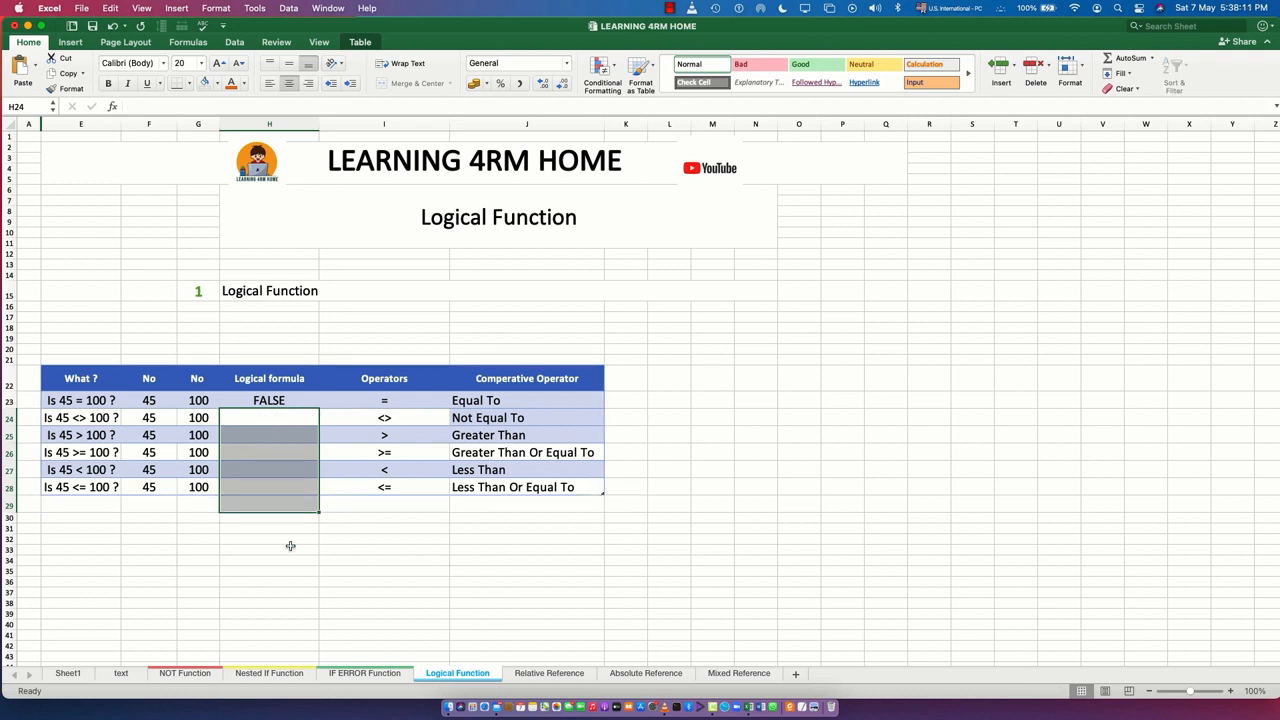
left_click(330, 572)
left_click(258, 418)
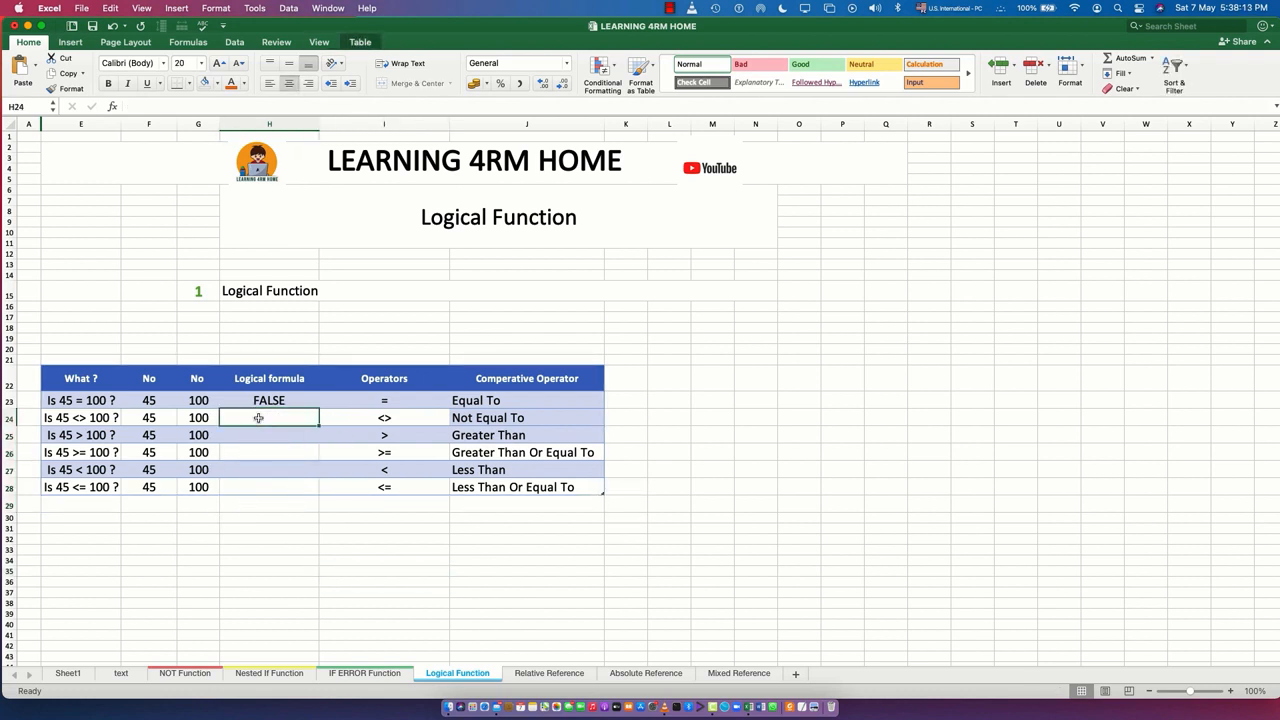
type("=")
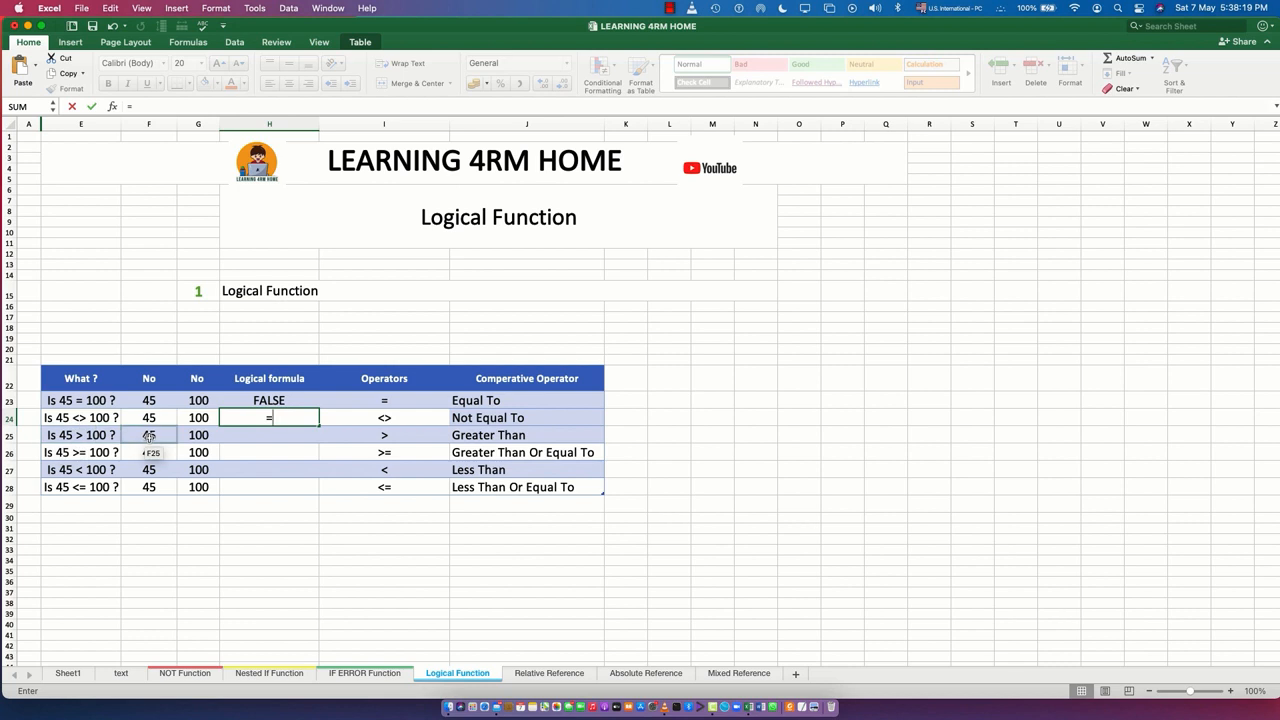
type("45<>100")
key("Return")
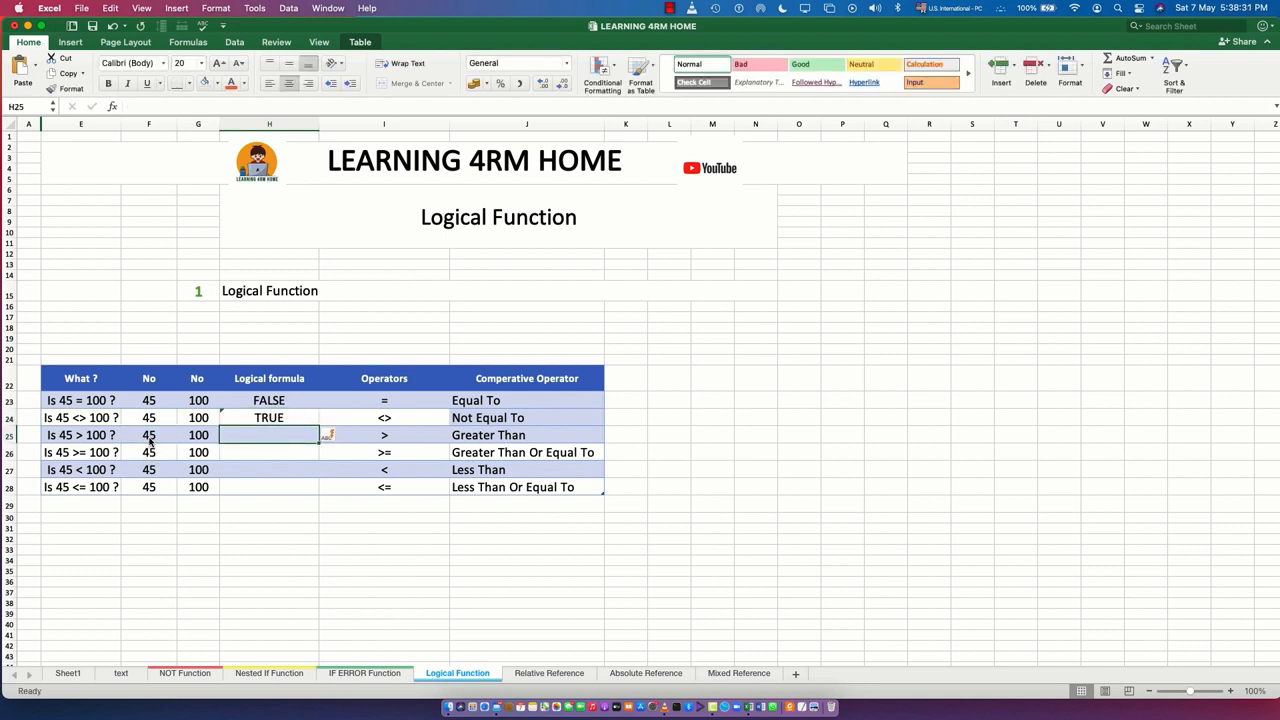
Step: Enter =45>100 in H25 for Greater Than and =45>=100 in H26 for Greater Than Or Equal To
type("=45>")
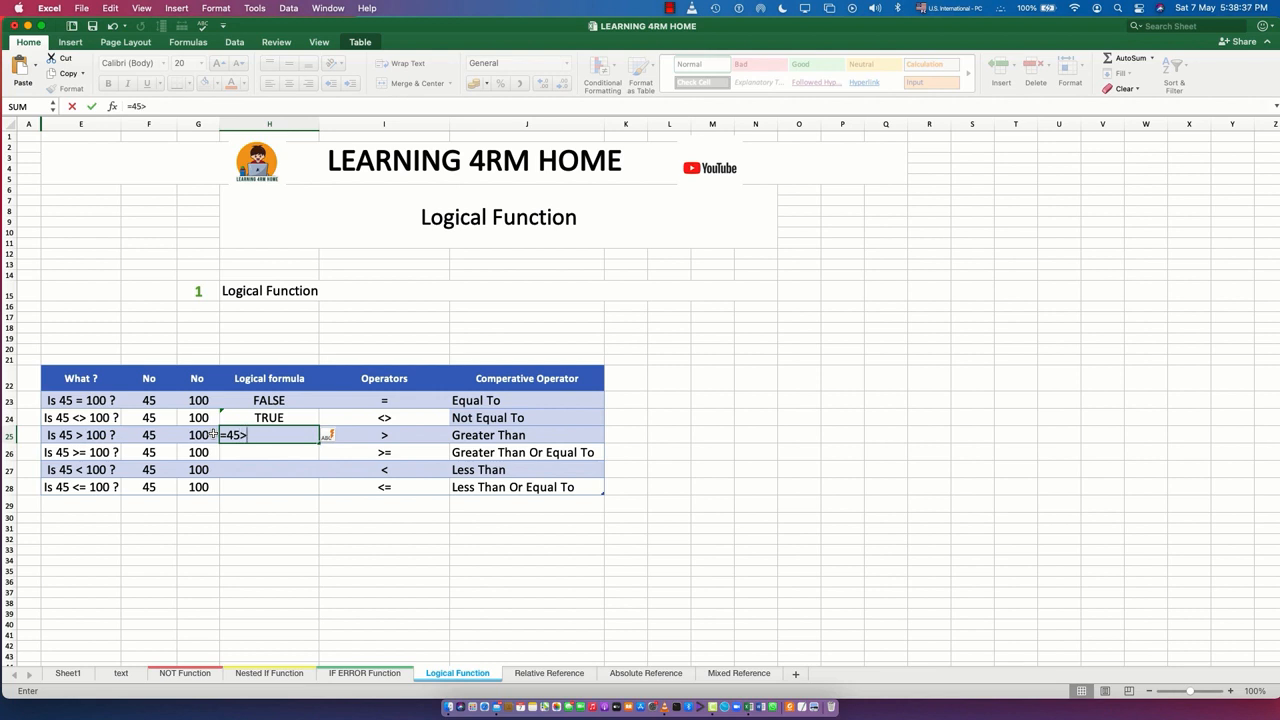
type("100")
key("Return")
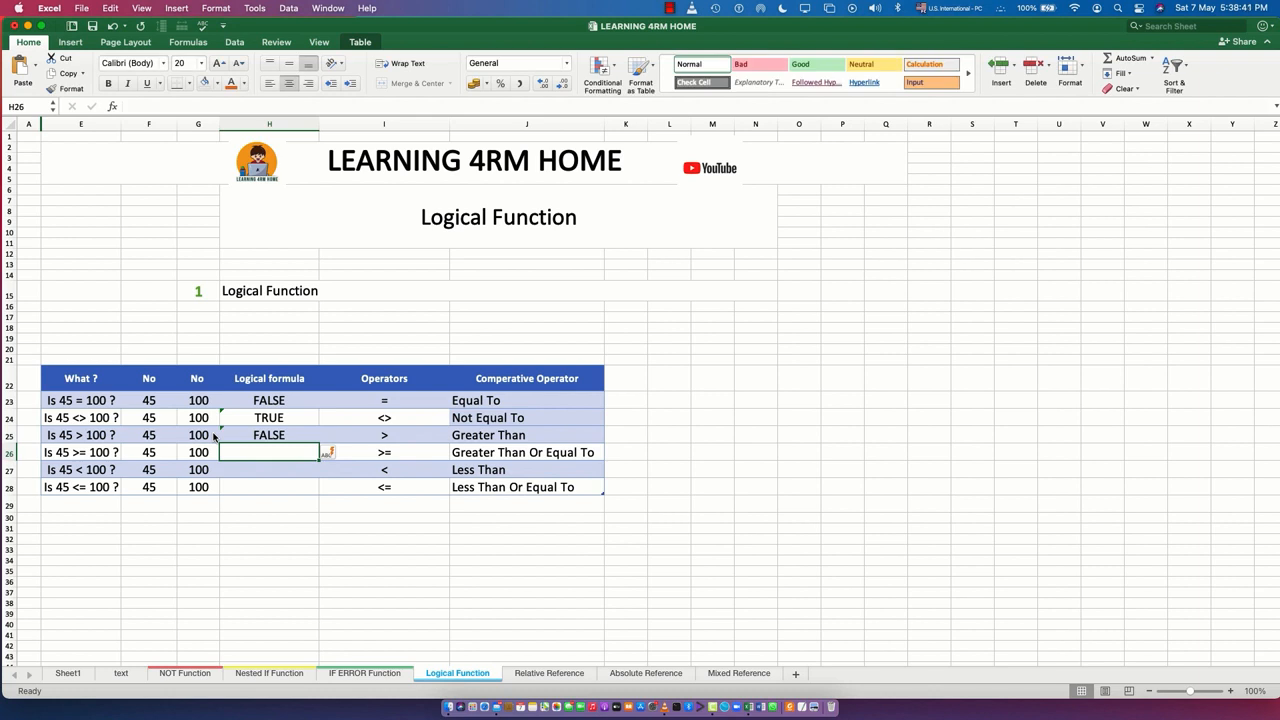
type("=45>=100")
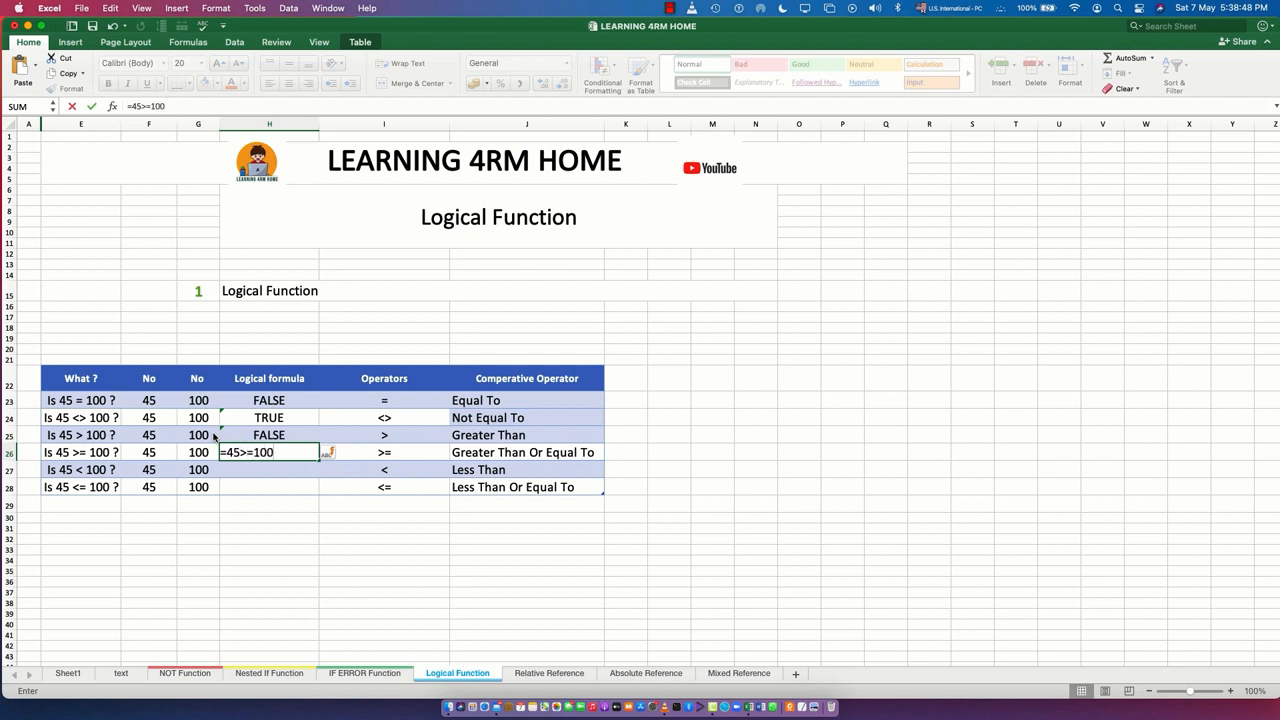
key("Return")
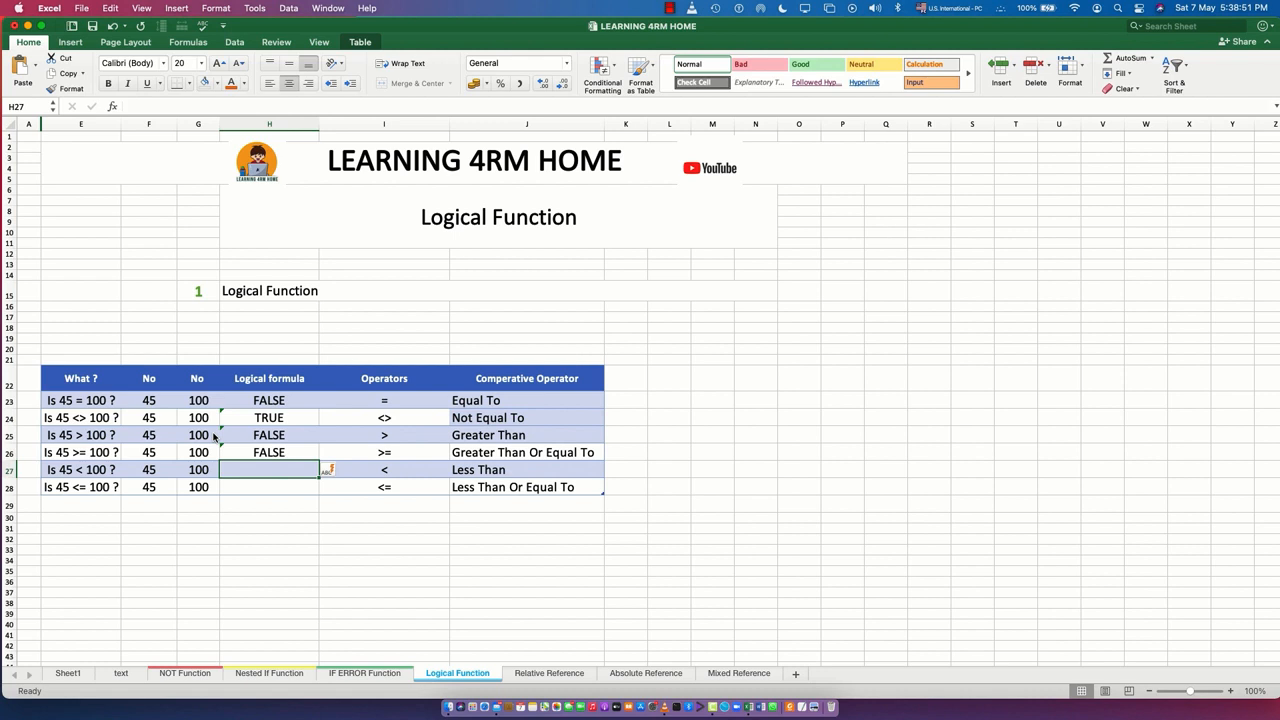
Step: Enter =45<100 in H27 for the Less Than comparison
type("=45")
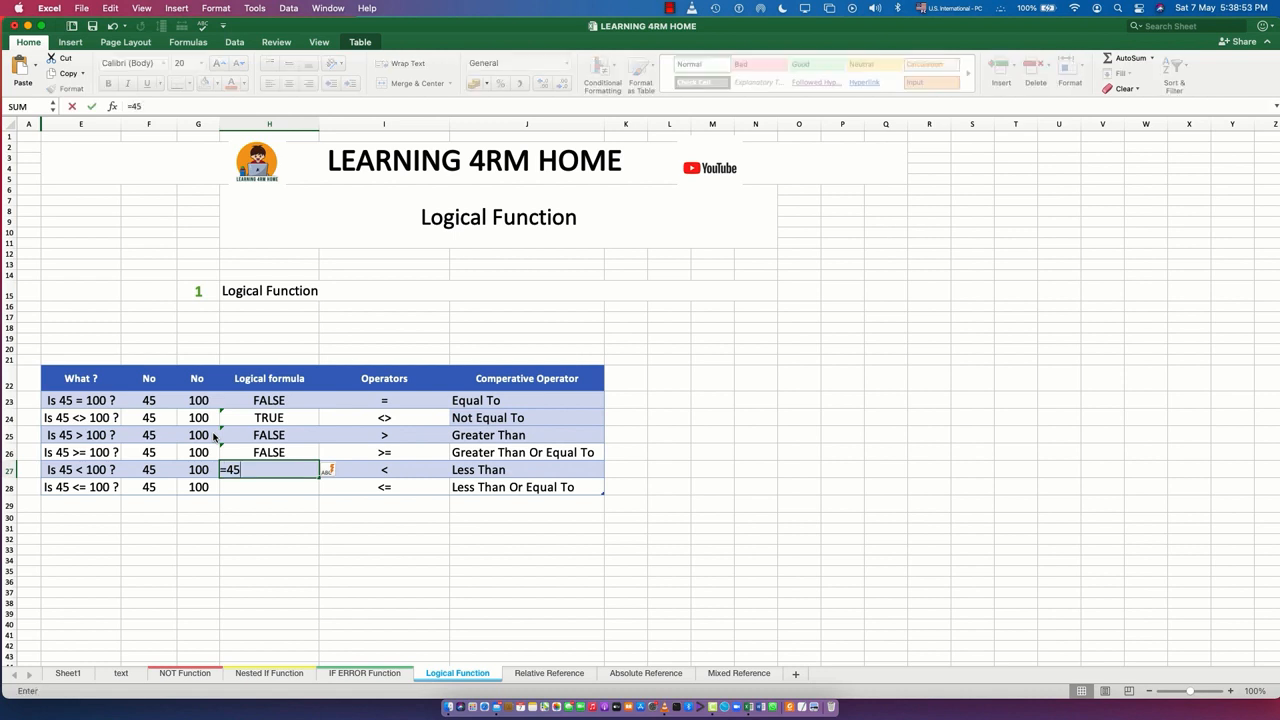
type("<100")
key("Return")
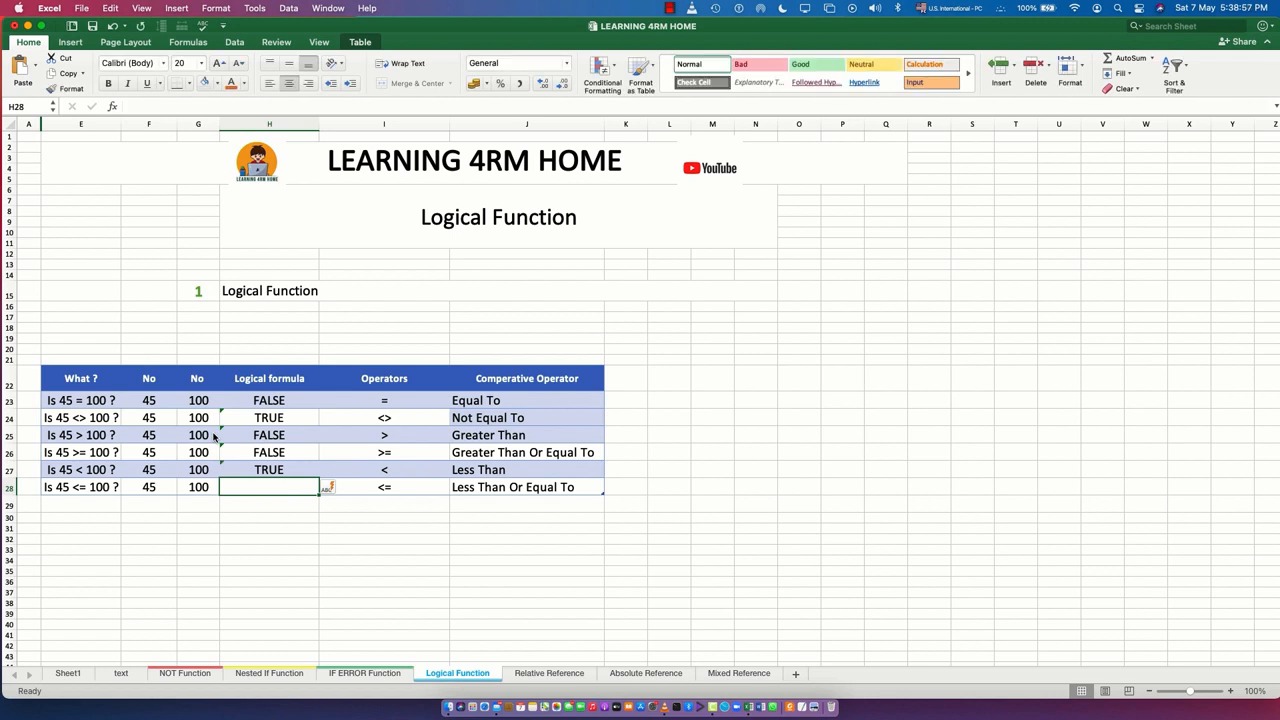
Step: Enter the Less Than Or Equal To comparison in H28 as the formula =45<=100, including the leading equals sign
type("45")
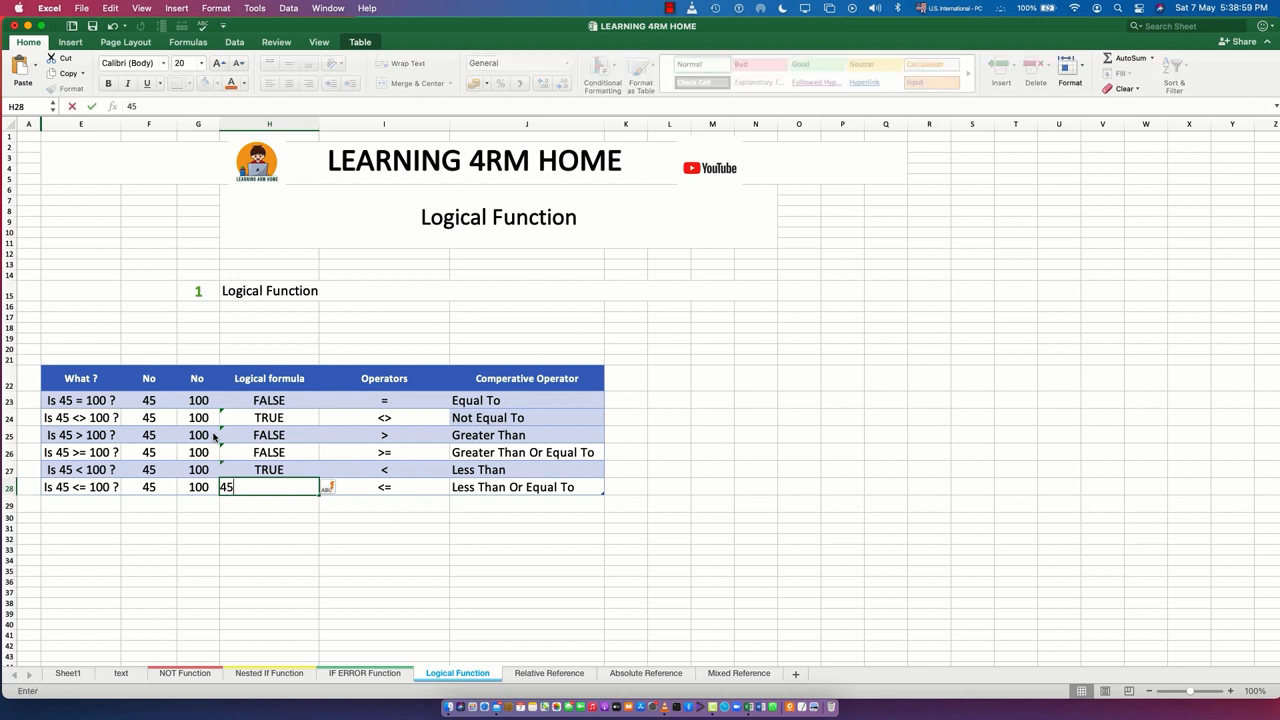
type("<=100")
key("Return")
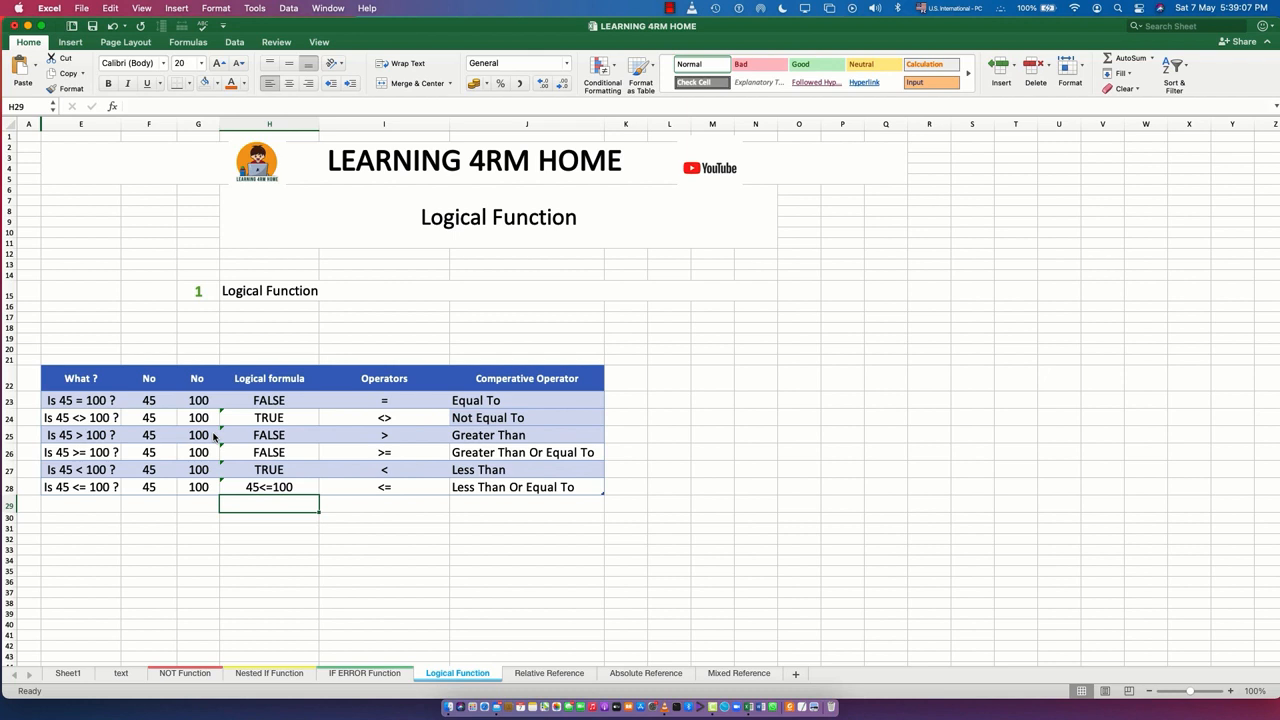
left_click(239, 485)
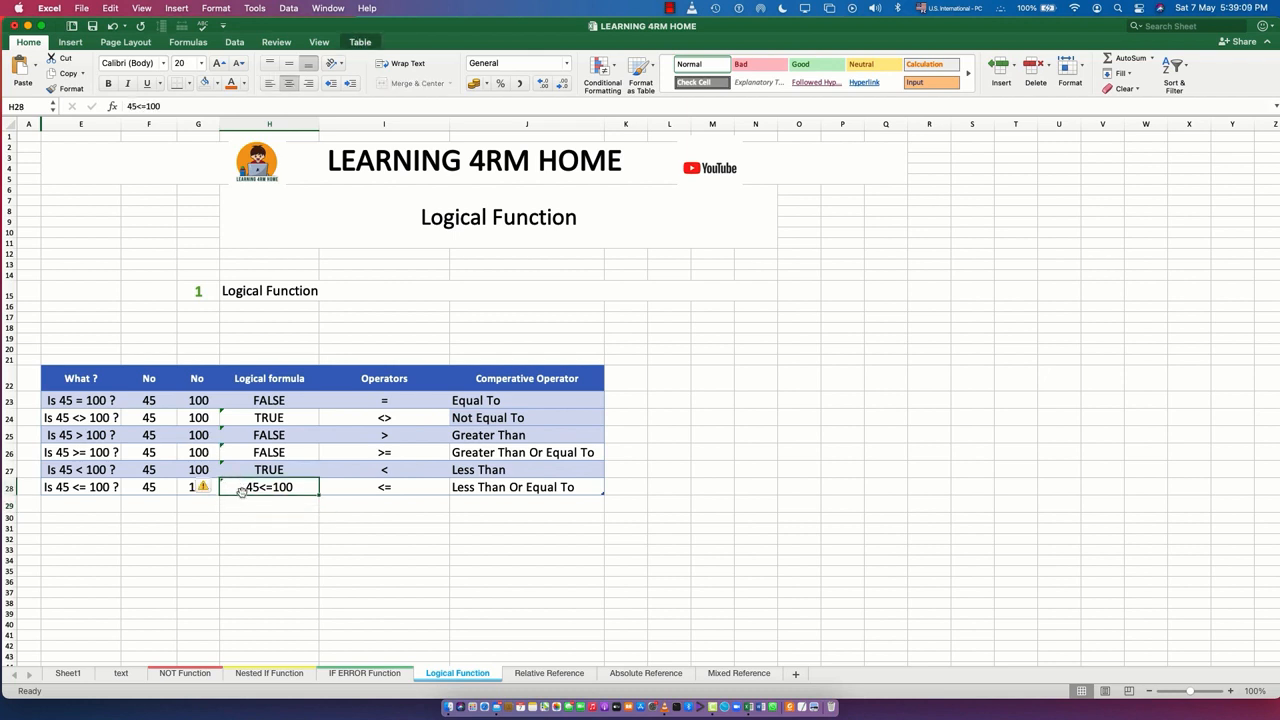
double_click(243, 487)
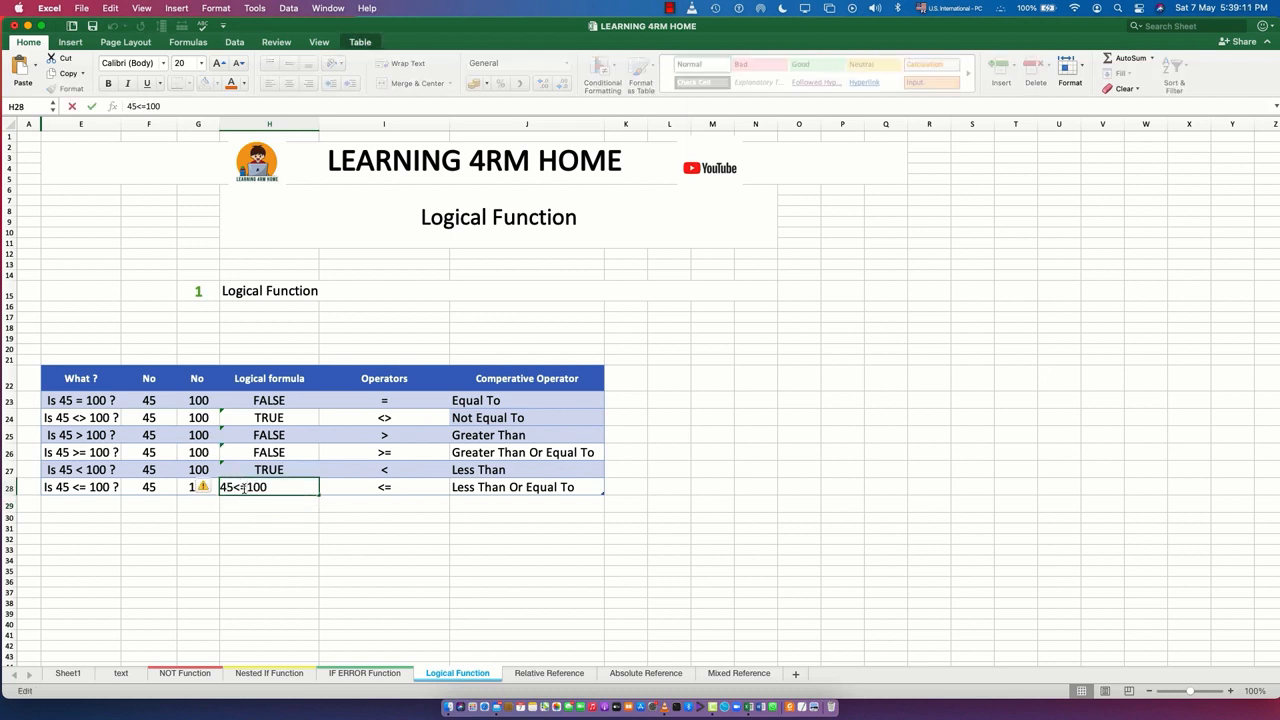
key("Home")
type("=")
key("Return")
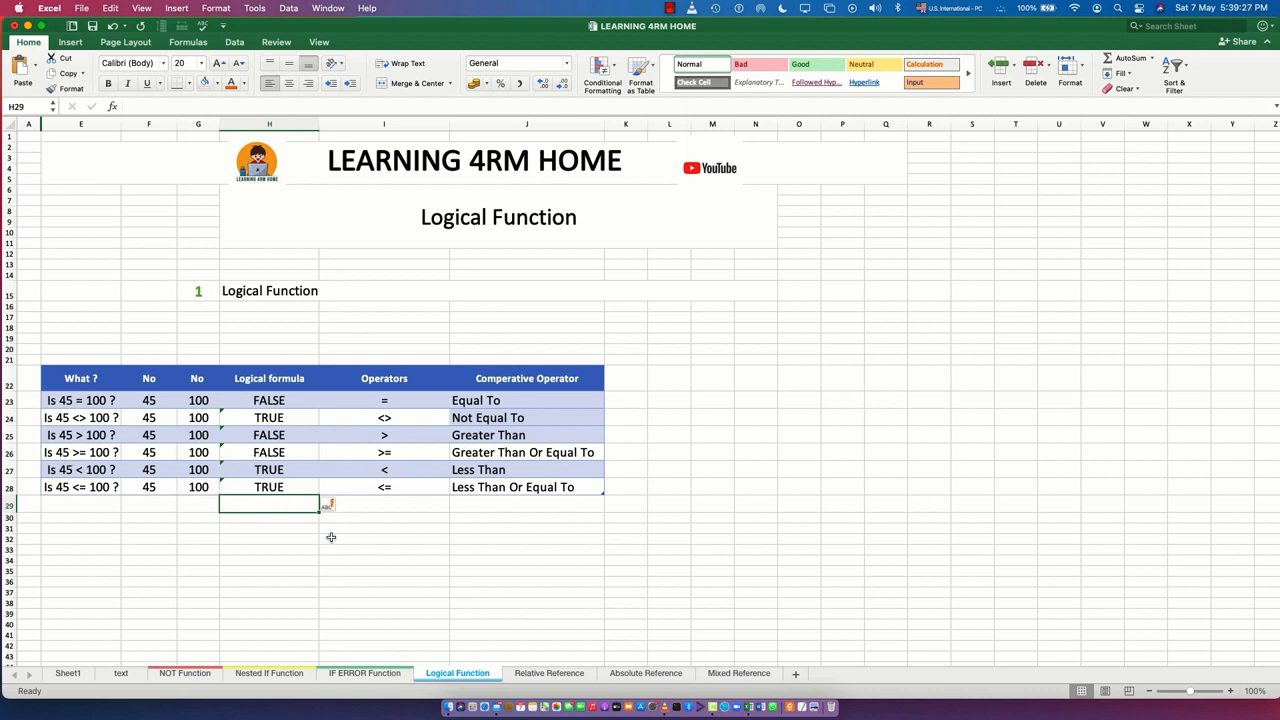
Step: Display the sheet's formulas to check the Logical formula column, and switch back to showing results
left_click(375, 602)
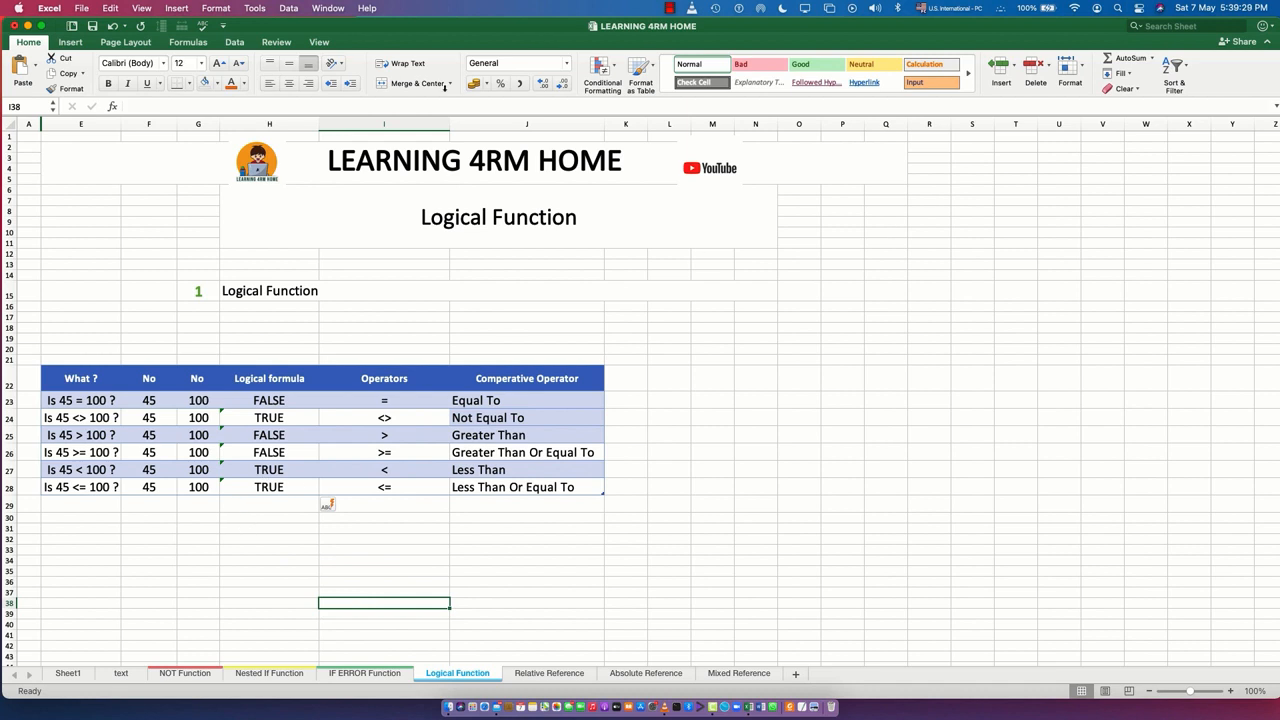
left_click(187, 42)
left_click(580, 74)
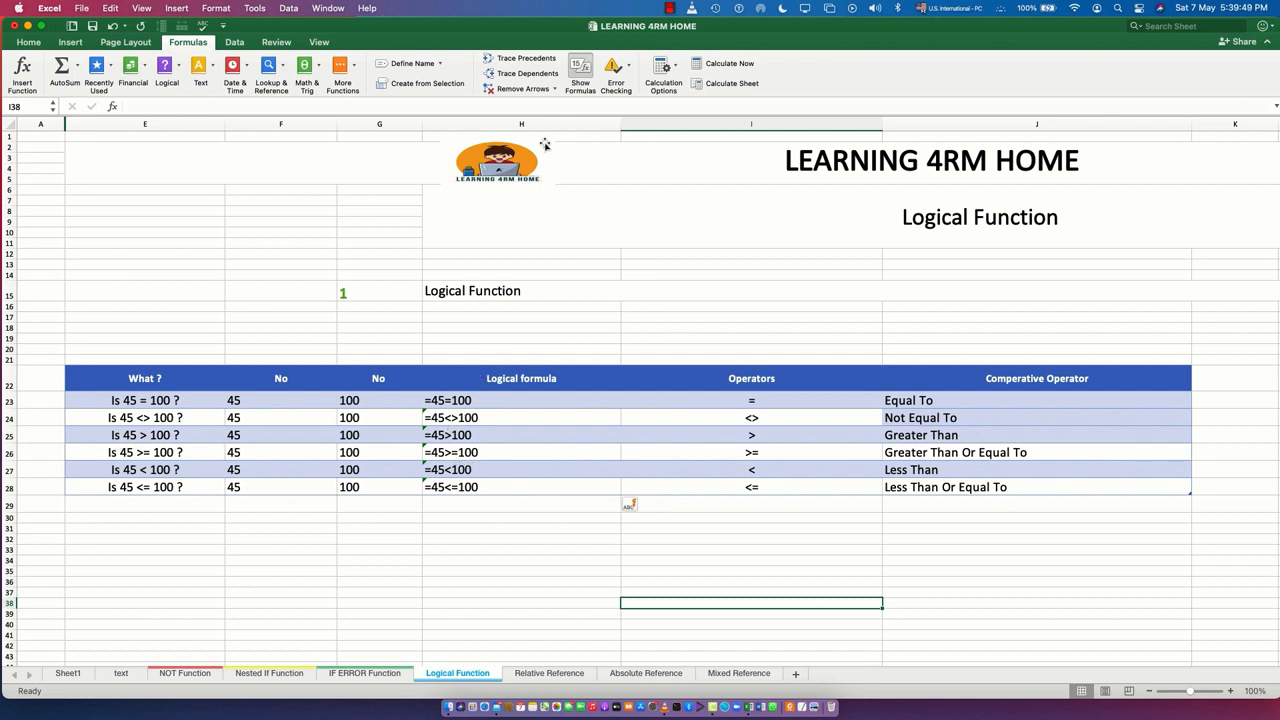
left_click(580, 74)
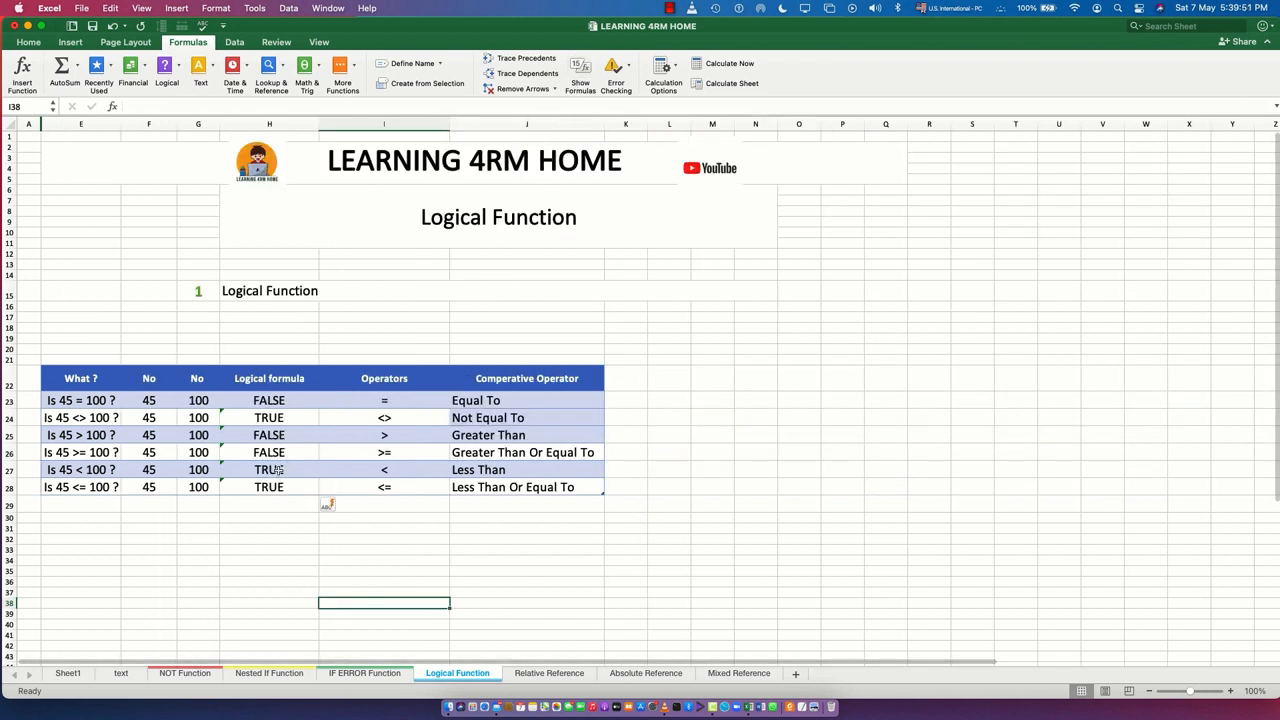